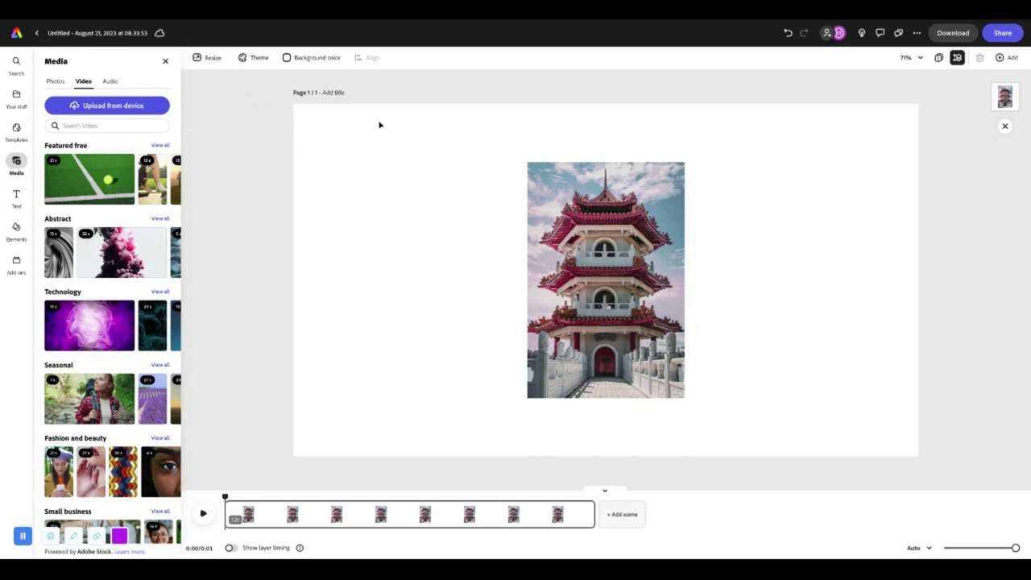
pyautogui.click(614, 193)
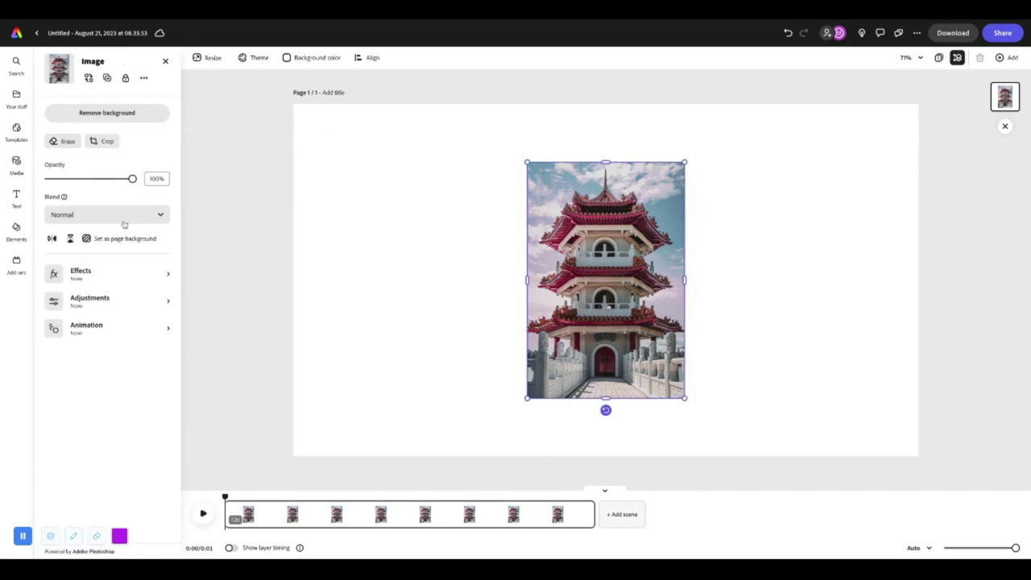
pyautogui.click(117, 269)
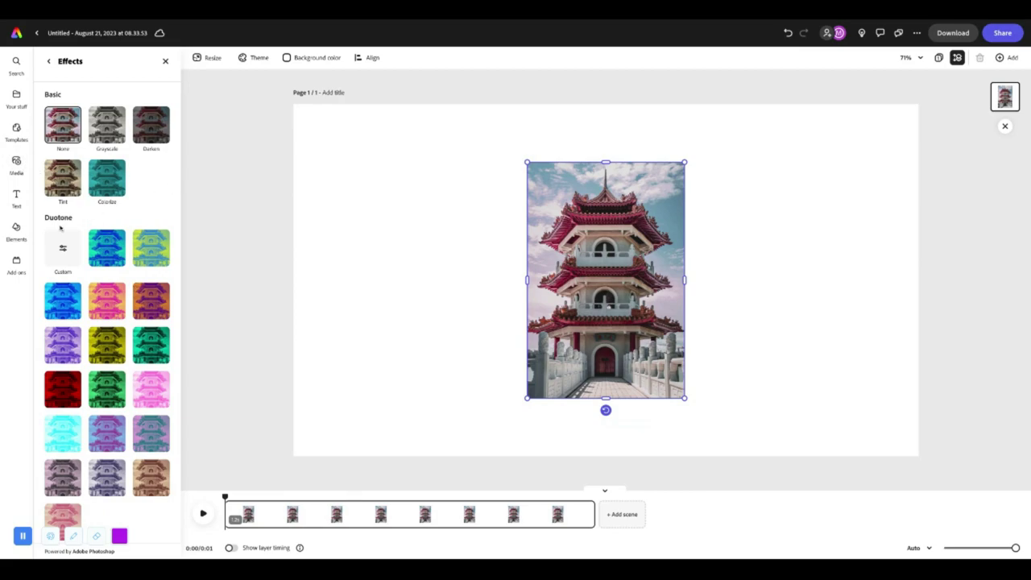
pyautogui.click(48, 61)
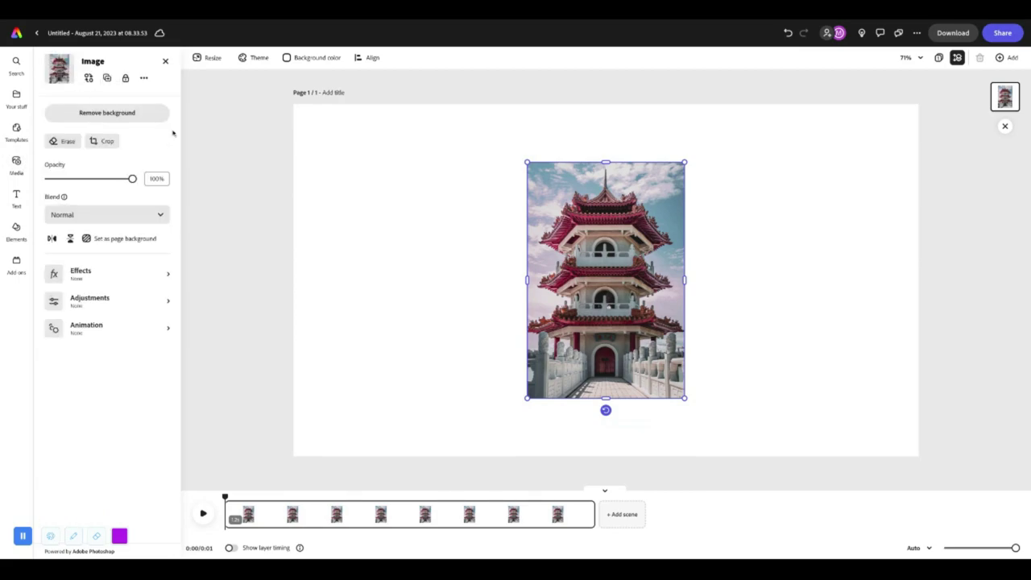
pyautogui.click(354, 198)
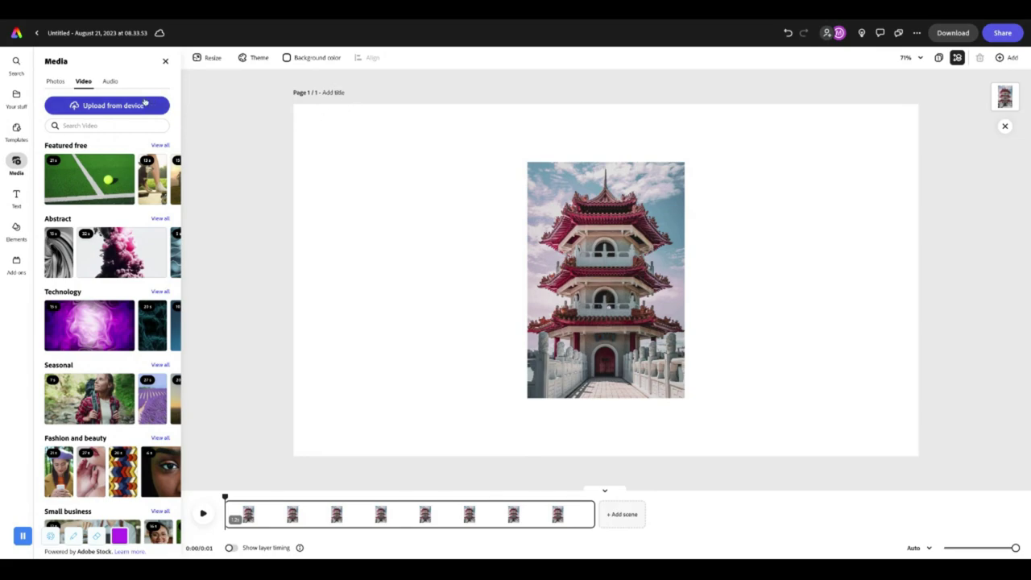
# - Add the dark teal clouds photo to the page and set it as the page background
pyautogui.click(55, 82)
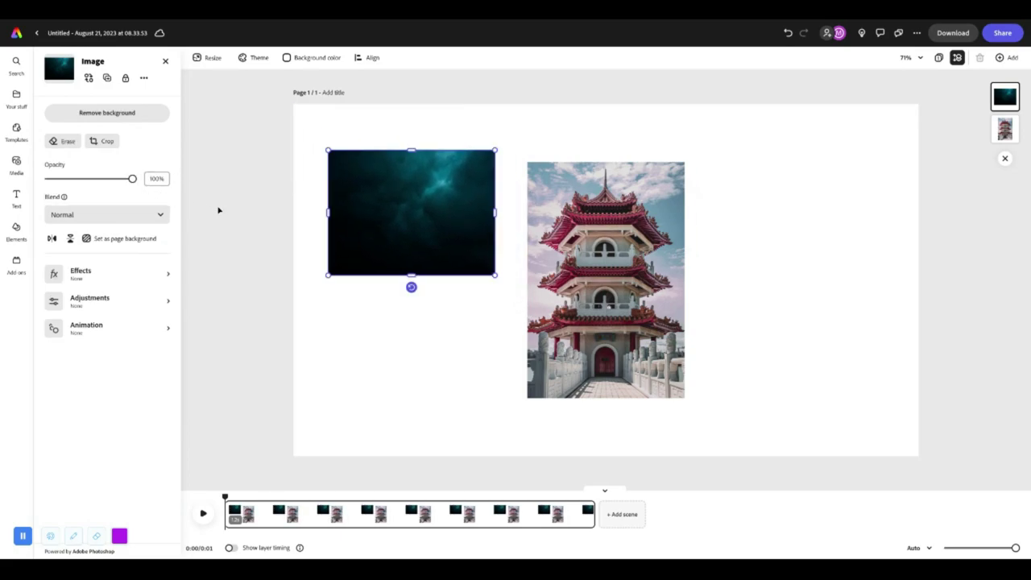
pyautogui.click(121, 239)
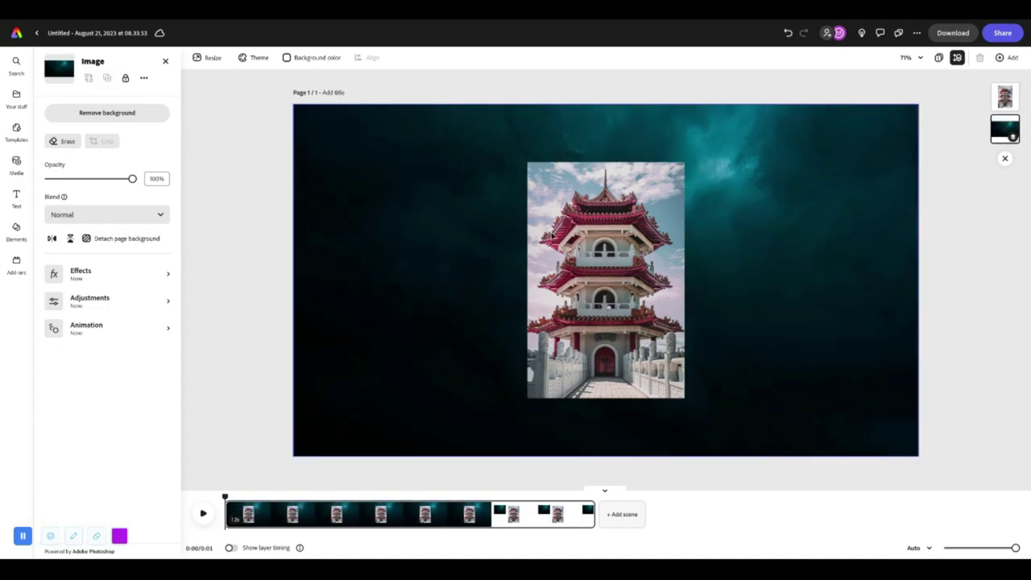
# - Give the pagoda image a Drop out animation with a duration of 0.46 s
pyautogui.click(645, 267)
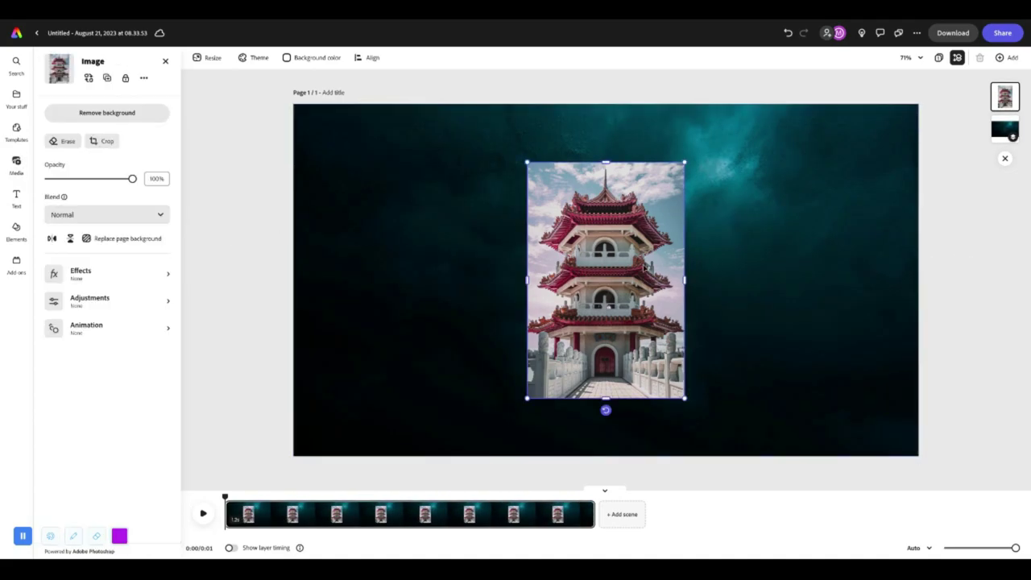
pyautogui.click(168, 274)
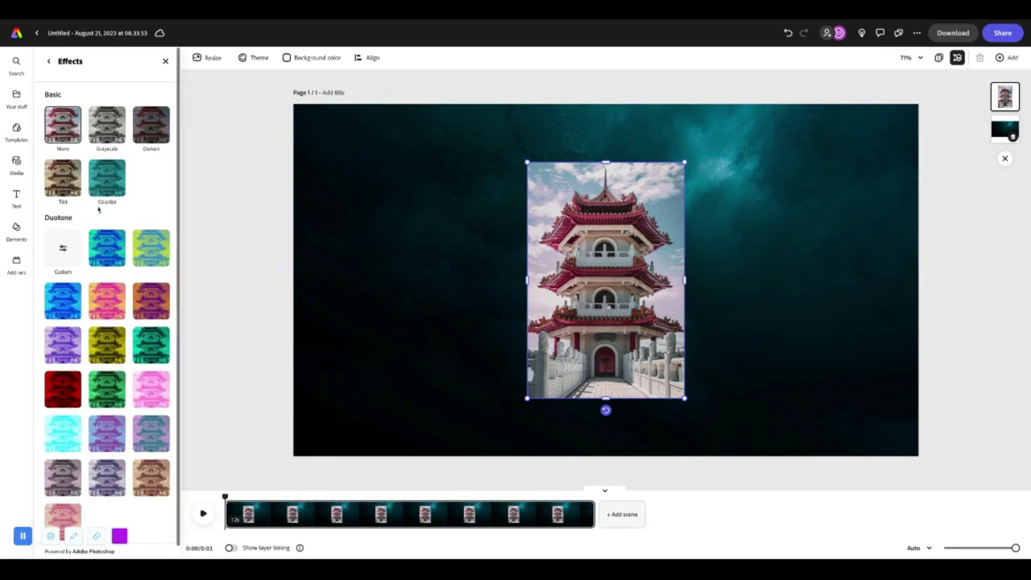
pyautogui.click(49, 61)
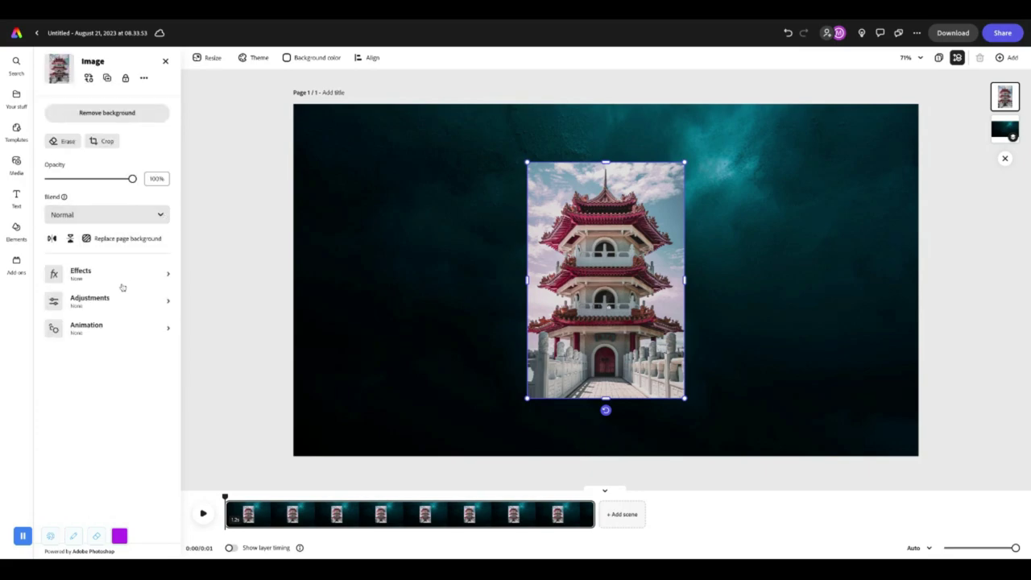
pyautogui.click(133, 328)
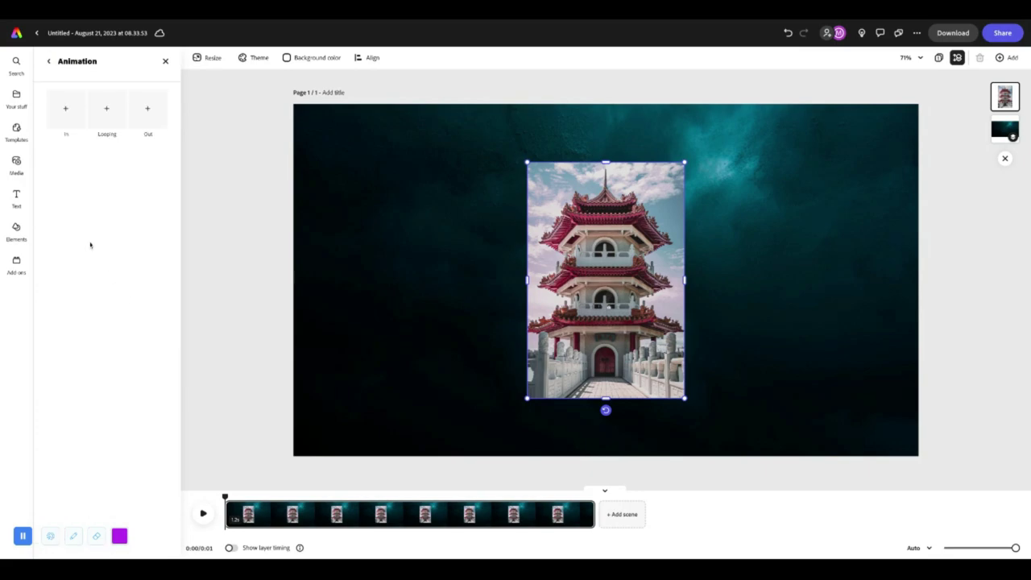
pyautogui.click(147, 120)
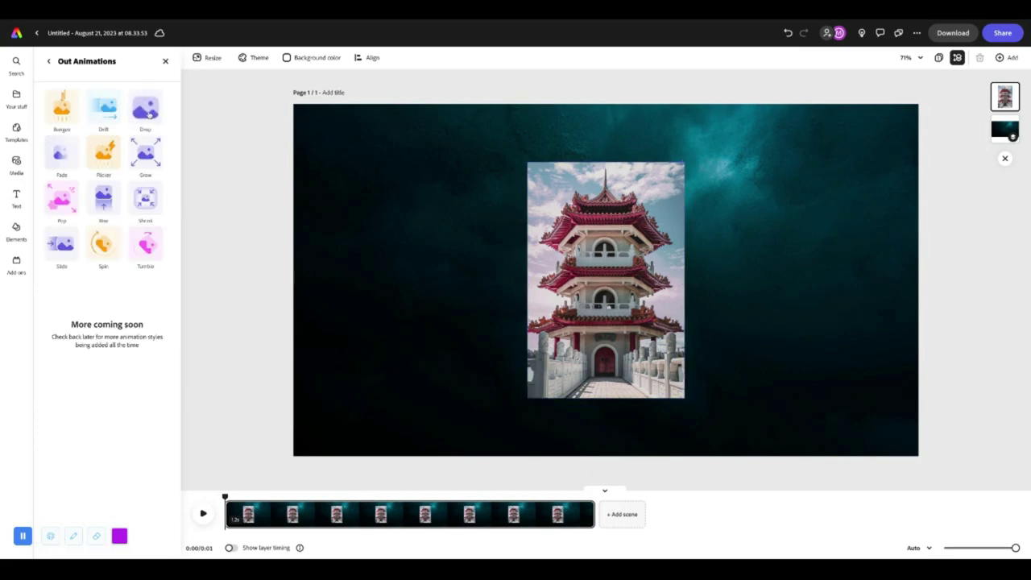
pyautogui.click(149, 114)
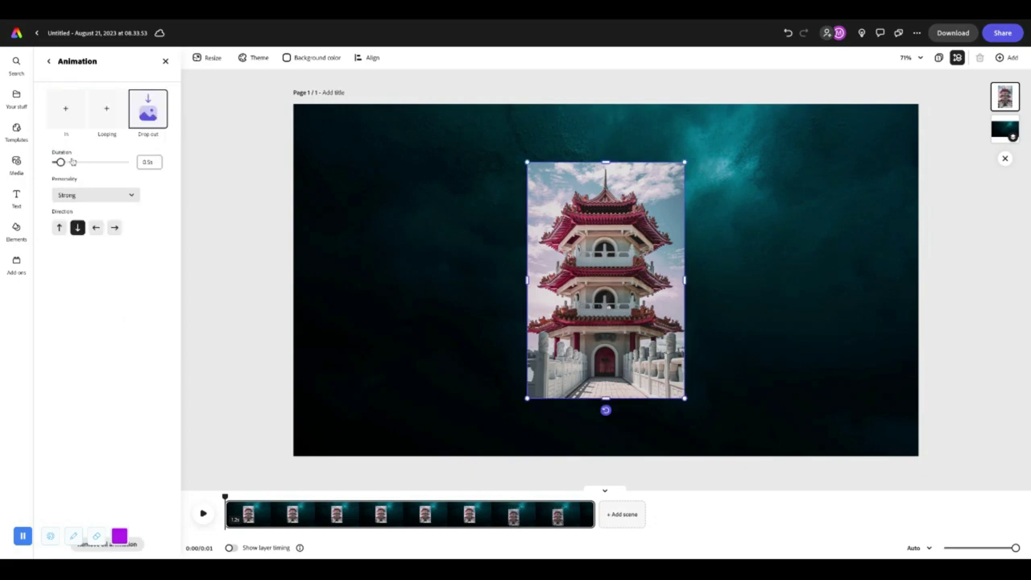
pyautogui.moveTo(60, 162); pyautogui.dragTo(59, 162)
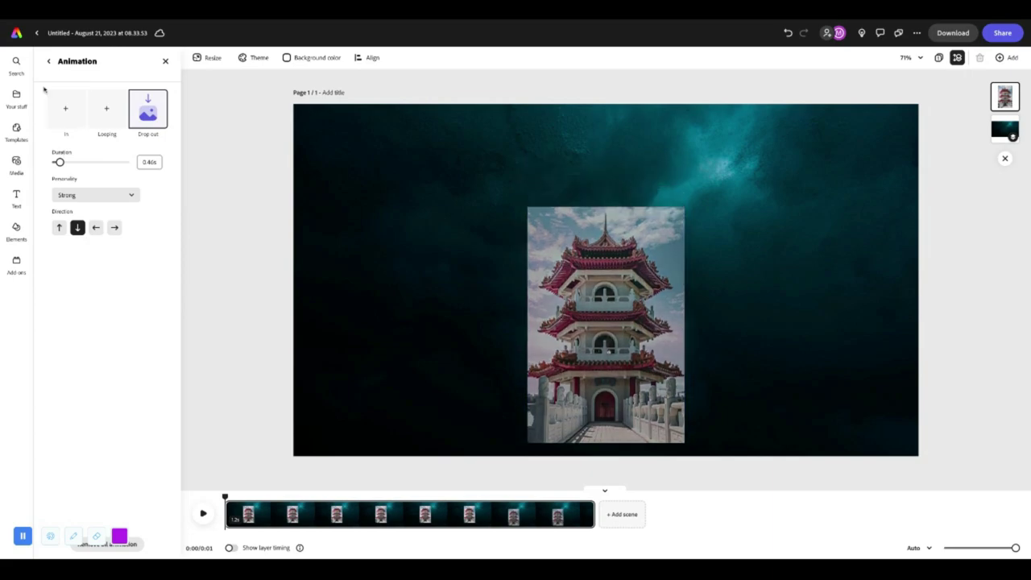
pyautogui.click(48, 61)
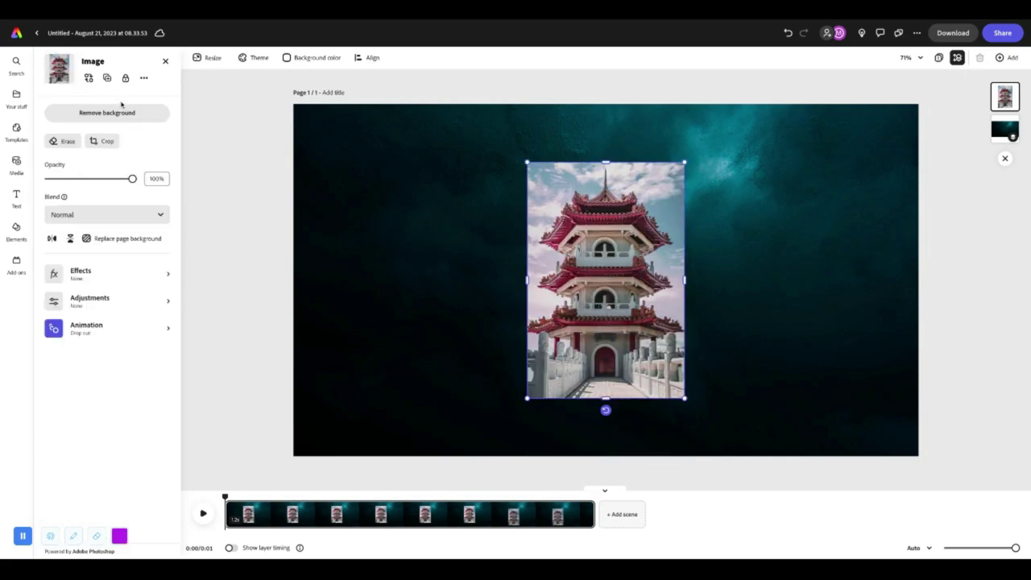
# - Play the scene to preview the pagoda's exit animation and return the playhead to the start
pyautogui.click(218, 209)
pyautogui.click(204, 513)
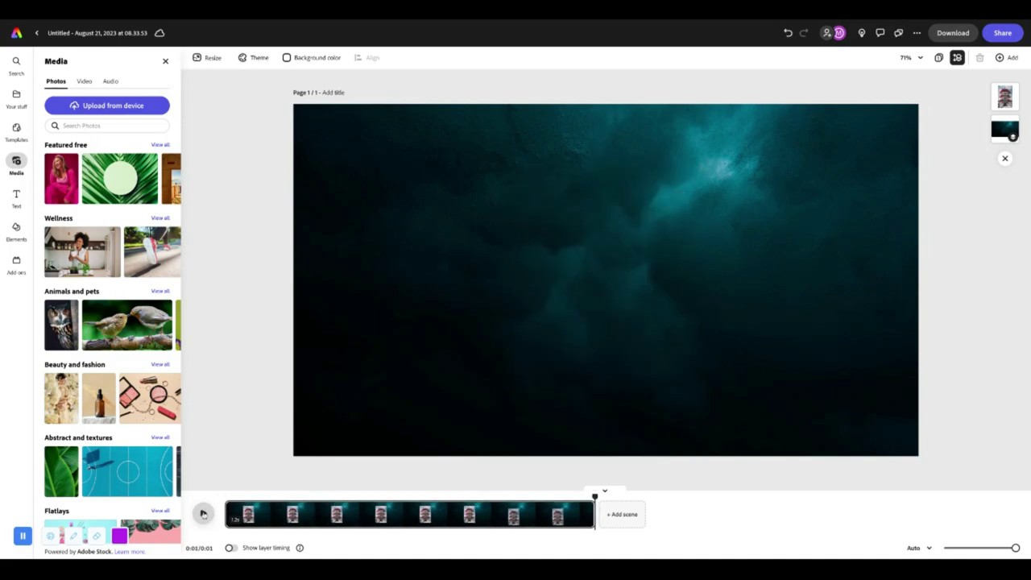
pyautogui.click(204, 513)
pyautogui.moveTo(595, 493); pyautogui.dragTo(202, 471)
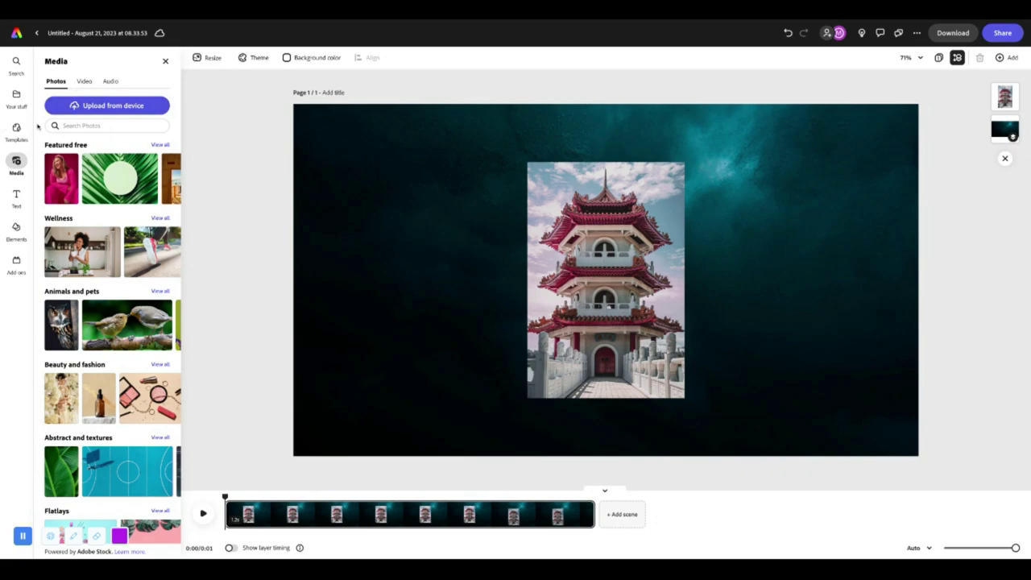
# - Add a new text box to the scene and replace its placeholder with the single letter I
pyautogui.click(16, 197)
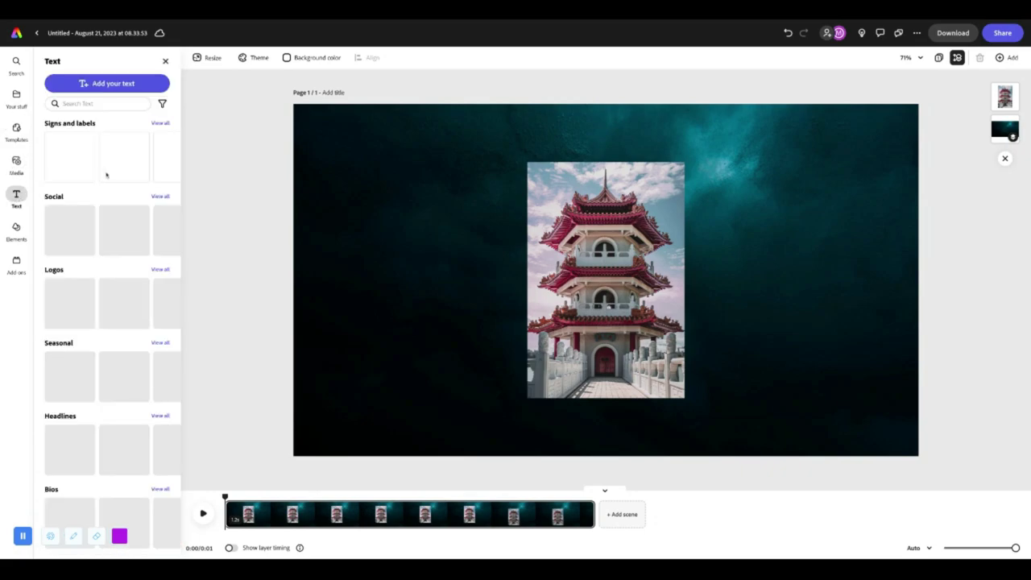
pyautogui.click(101, 84)
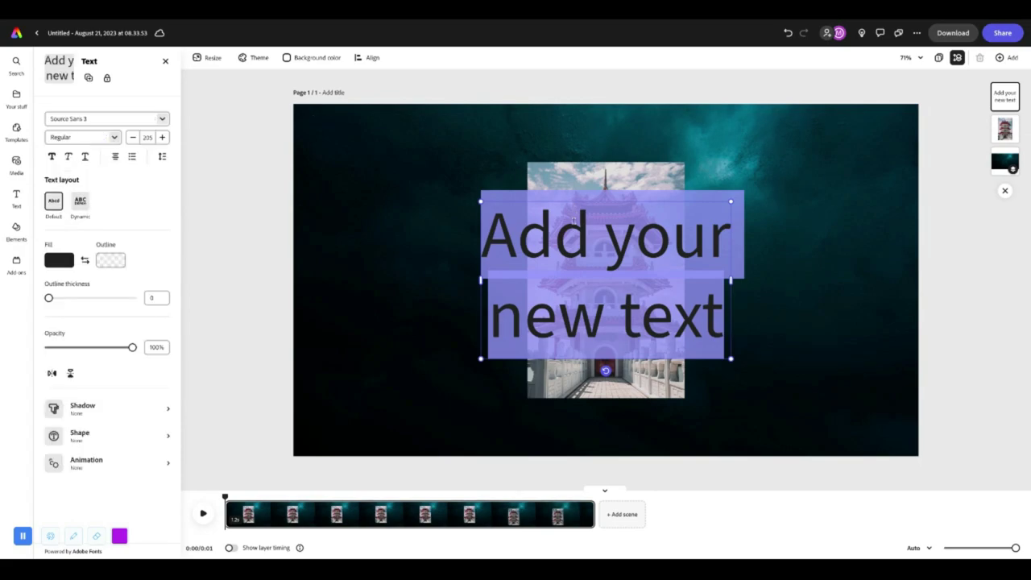
pyautogui.press('BackSpace')
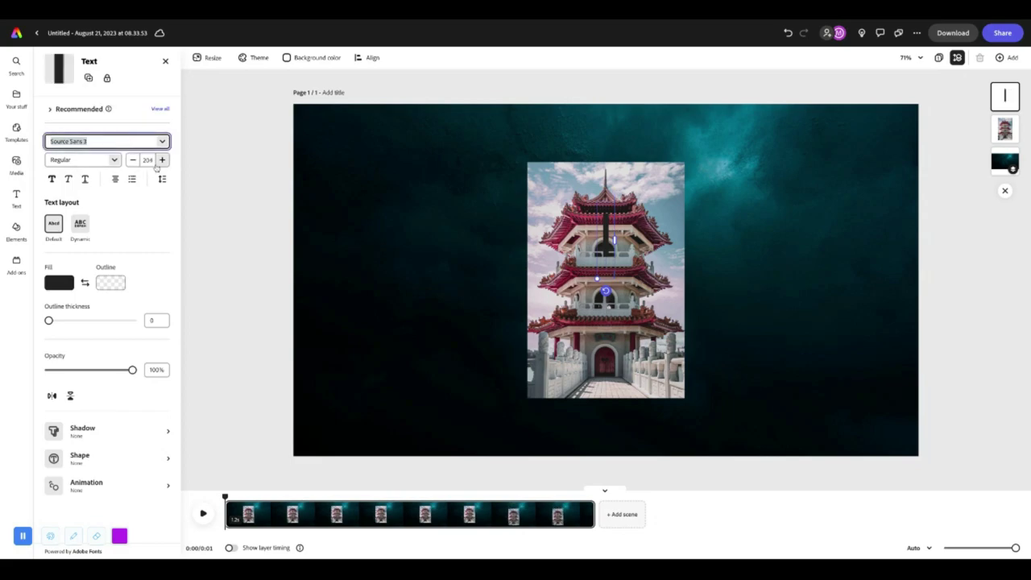
# - Set the new text's font size to 12
pyautogui.click(162, 160)
pyautogui.click(148, 160)
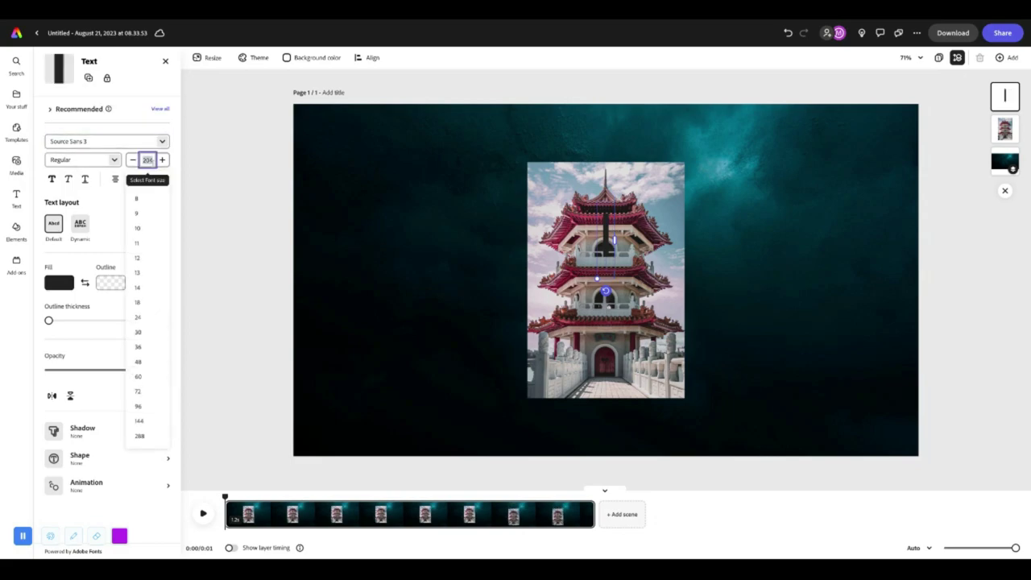
pyautogui.write('12')
pyautogui.press('Return')
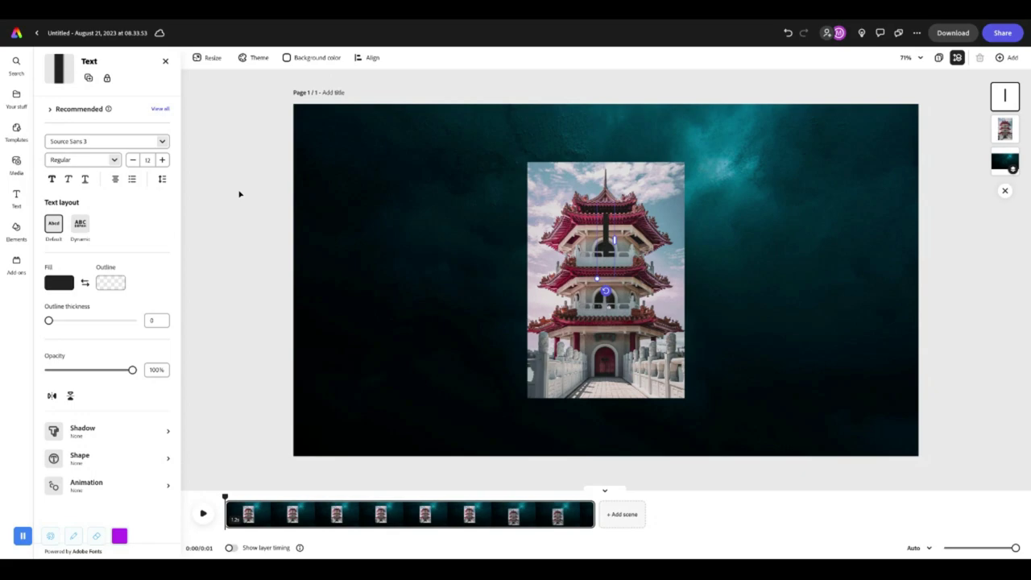
pyautogui.hotkey('ctrl', 'a')
pyautogui.click(147, 160)
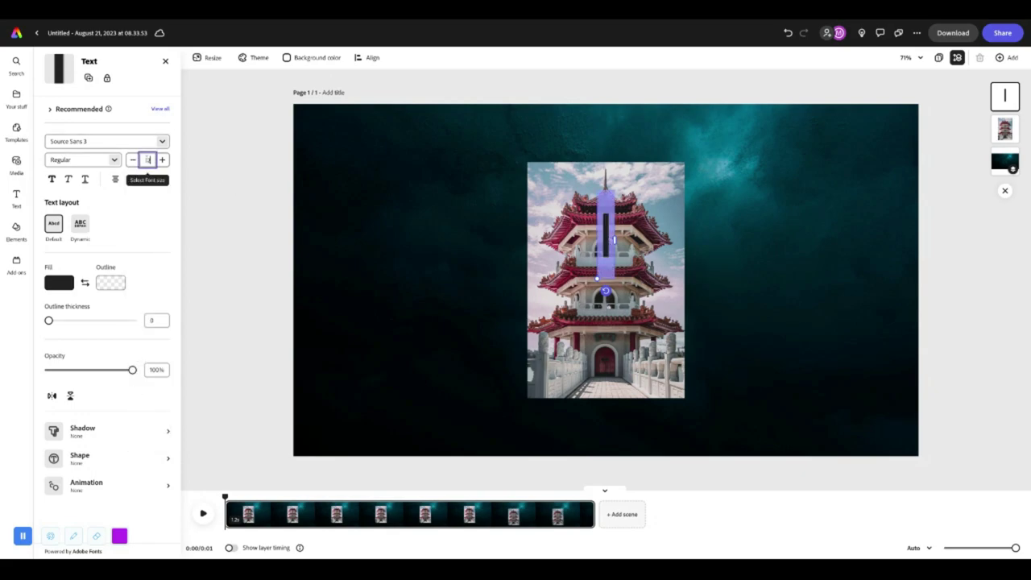
pyautogui.write('12')
pyautogui.press('Return')
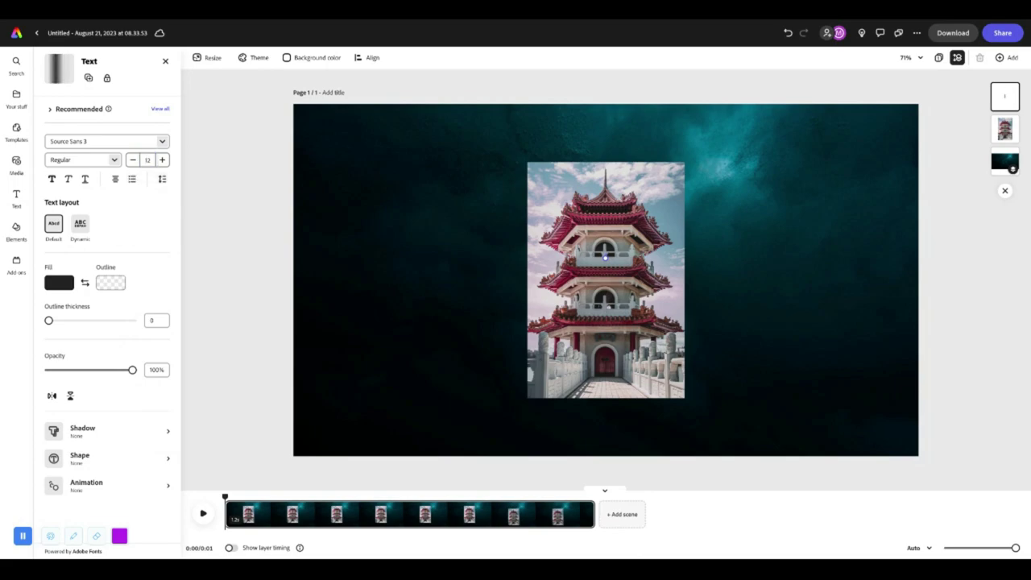
# - Move the text just above the pagoda image and increase its font size to 25
pyautogui.click(162, 160)
pyautogui.click(162, 159)
pyautogui.click(162, 160)
pyautogui.click(162, 159)
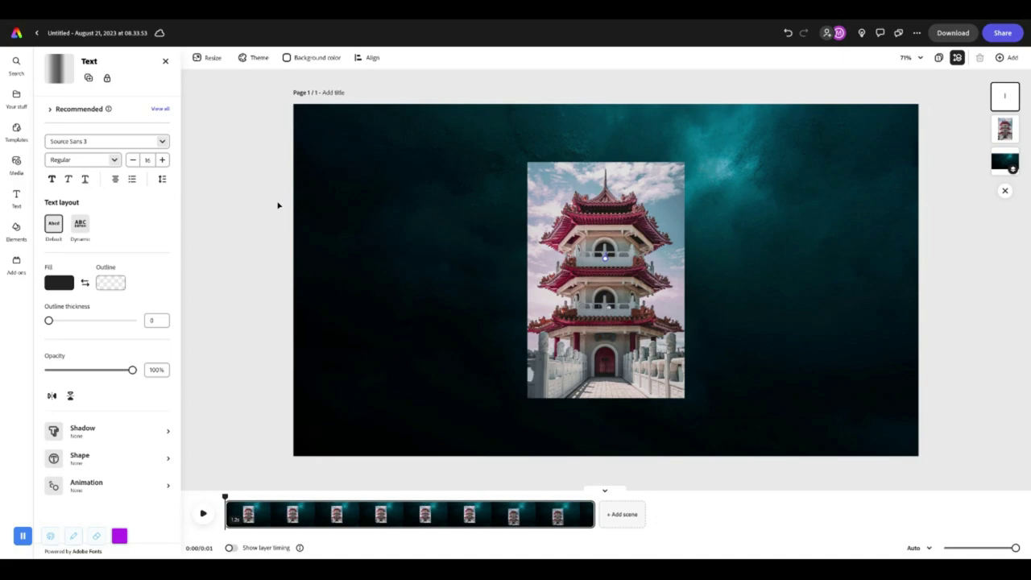
pyautogui.moveTo(608, 258); pyautogui.dragTo(606, 146)
pyautogui.click(162, 160)
pyautogui.click(162, 160)
pyautogui.click(162, 161)
pyautogui.click(162, 160)
pyautogui.click(162, 160)
pyautogui.click(162, 160)
pyautogui.click(162, 161)
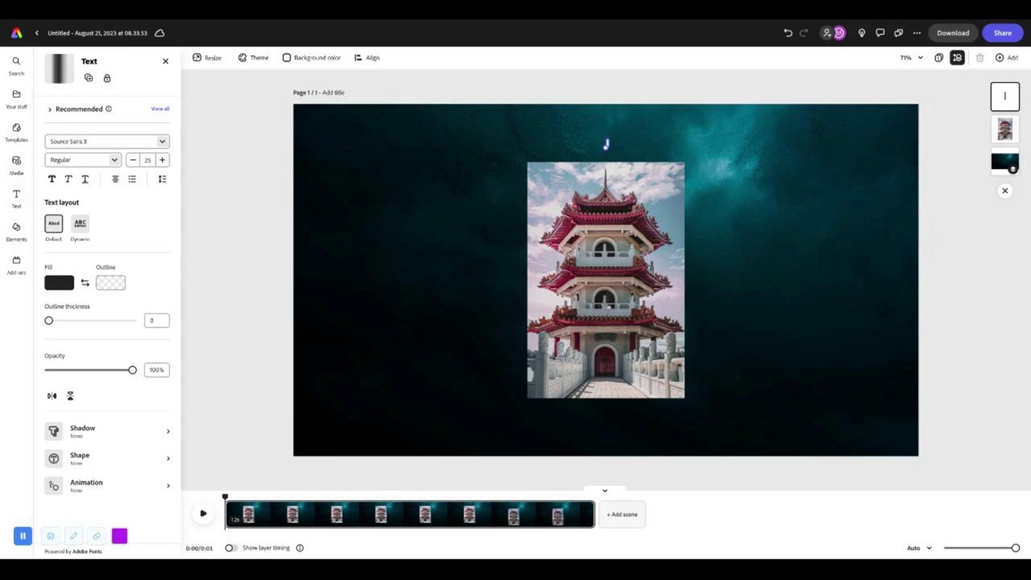
# - Write the caption as a single line in the text box above the pagoda image
pyautogui.write('Pagoda Tower in China')
pyautogui.press('BackSpace')
pyautogui.press('BackSpace')
pyautogui.press('BackSpace')
pyautogui.press('BackSpace')
pyautogui.write('Singapore.')
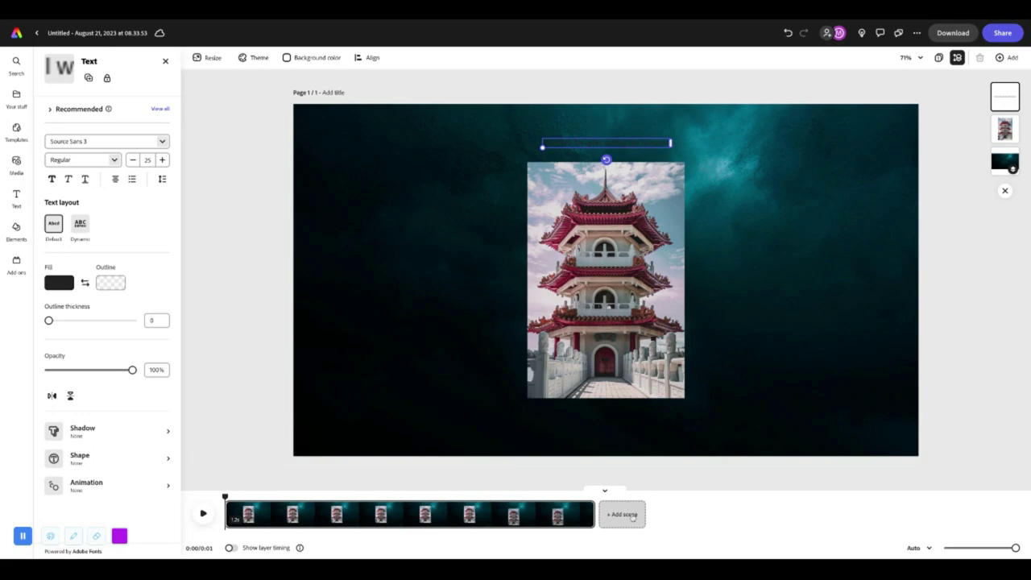
# - Add a second blank scene and shorten it to about 0.5 s in the timeline
pyautogui.click(633, 517)
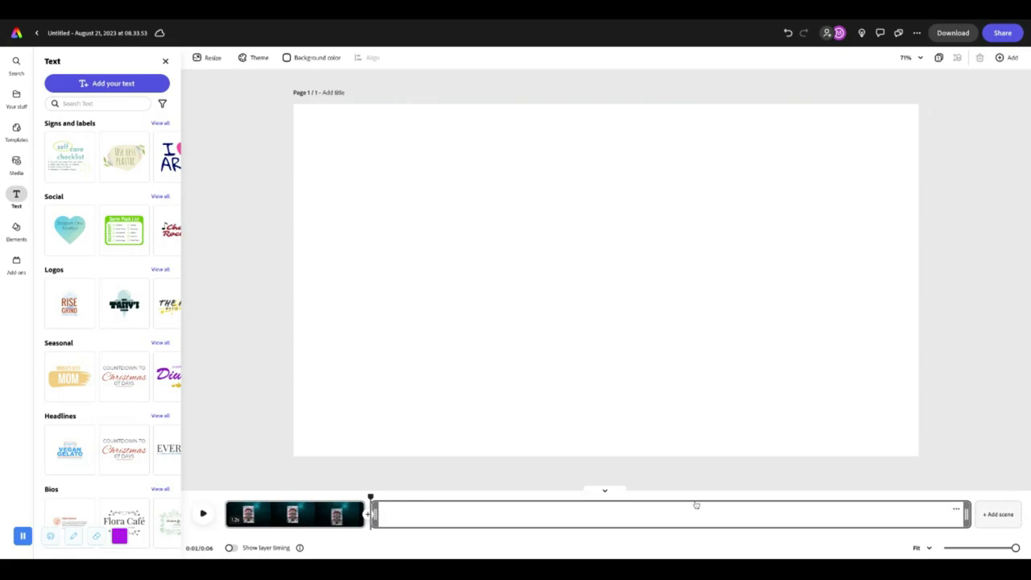
pyautogui.moveTo(967, 513); pyautogui.dragTo(434, 511)
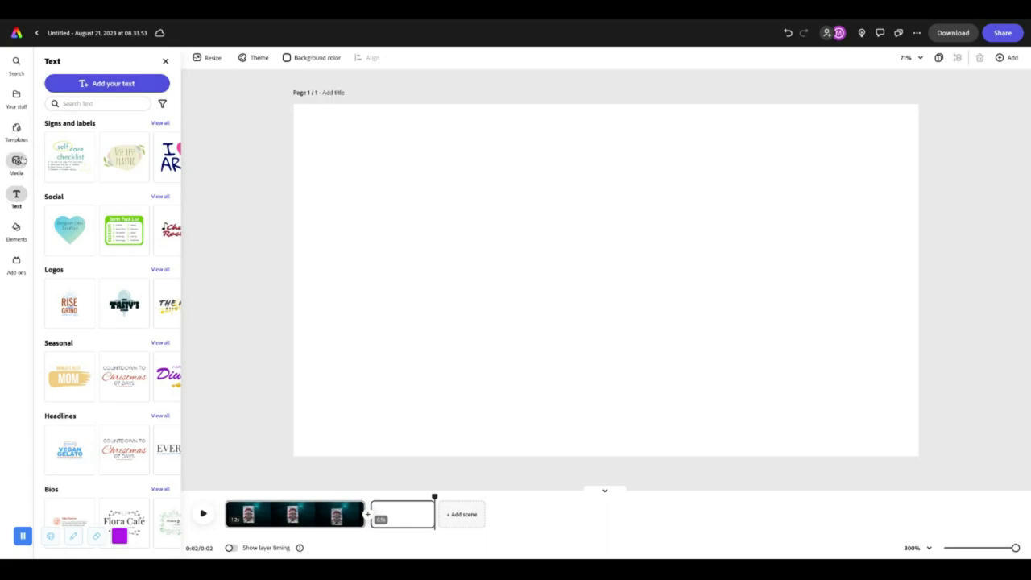
# - Add two axolotl photos to the second scene and place them toward opposite sides of the page
pyautogui.click(17, 164)
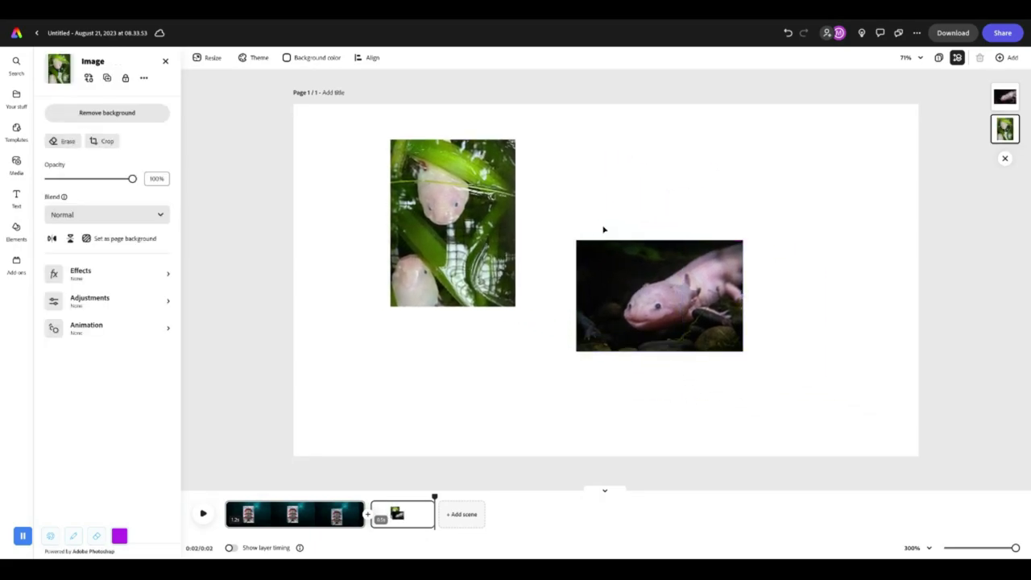
pyautogui.click(612, 266)
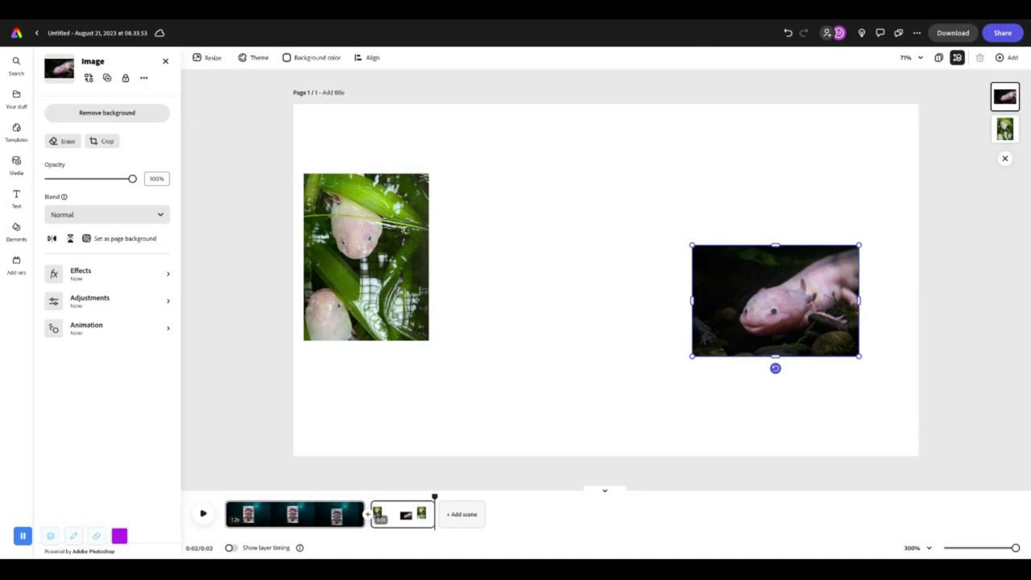
# - Add the cartoon building illustration to the second scene and set it as the page background
pyautogui.click(16, 165)
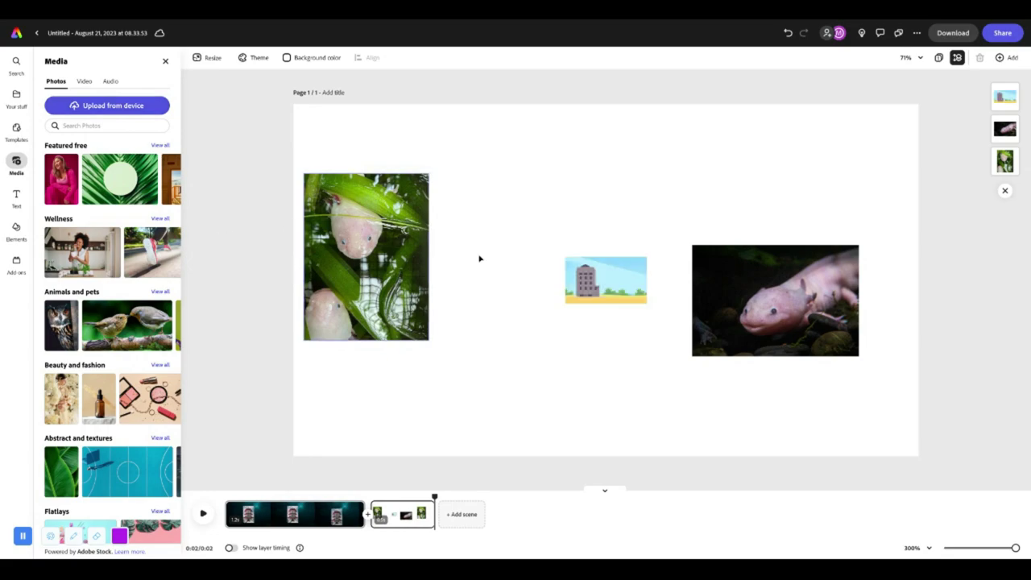
pyautogui.click(577, 274)
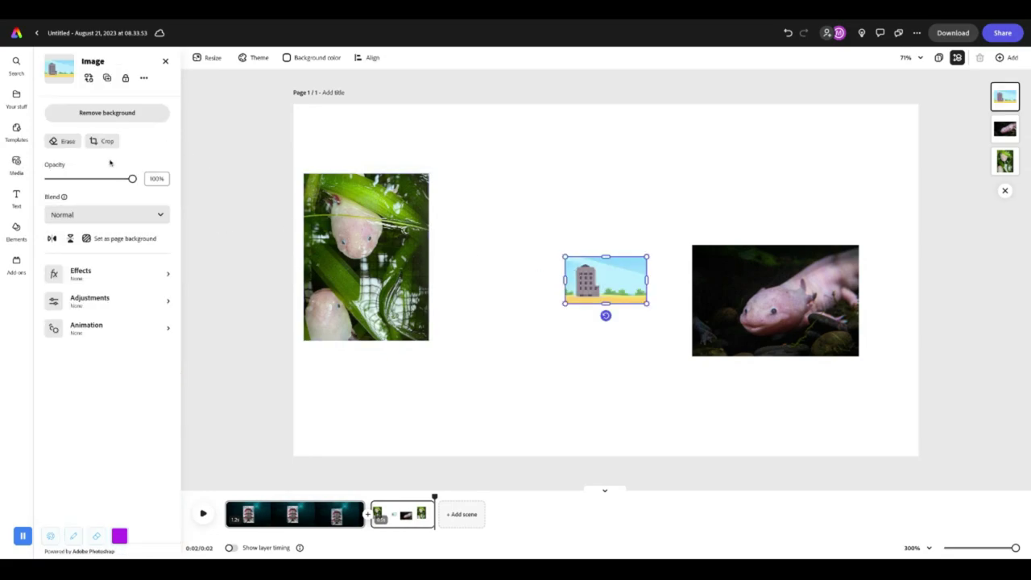
pyautogui.click(109, 240)
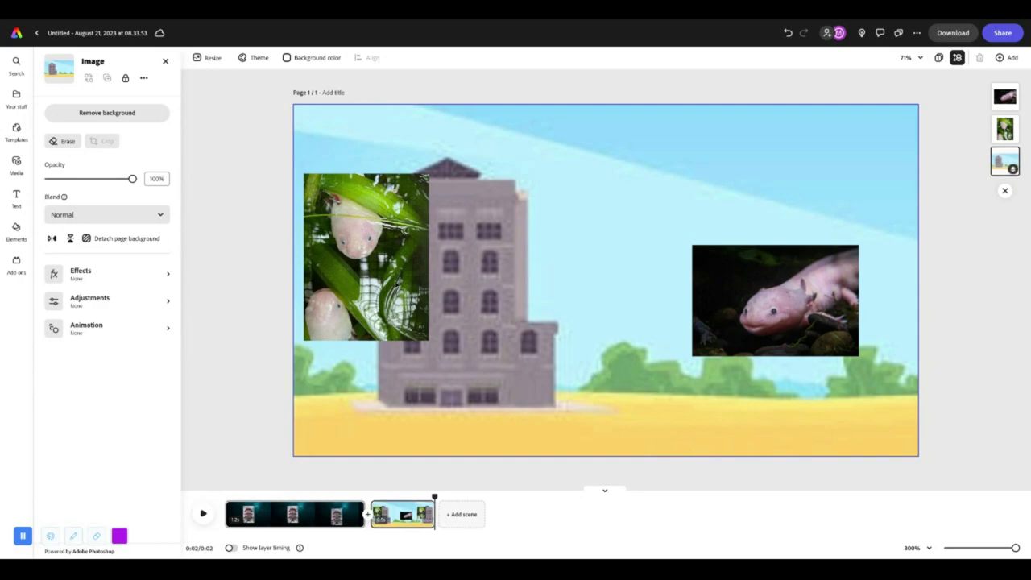
pyautogui.click(239, 293)
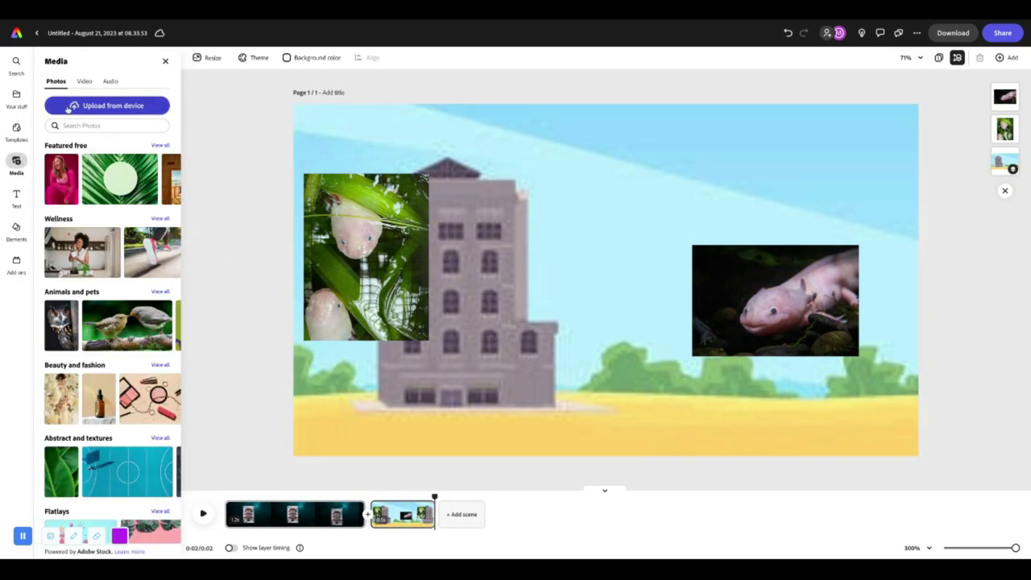
pyautogui.click(23, 195)
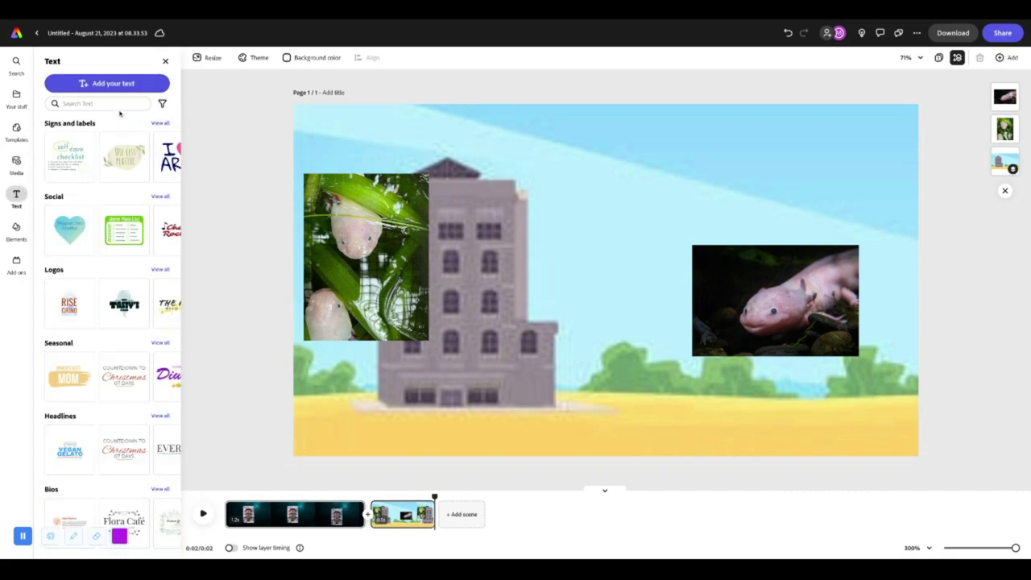
pyautogui.click(108, 83)
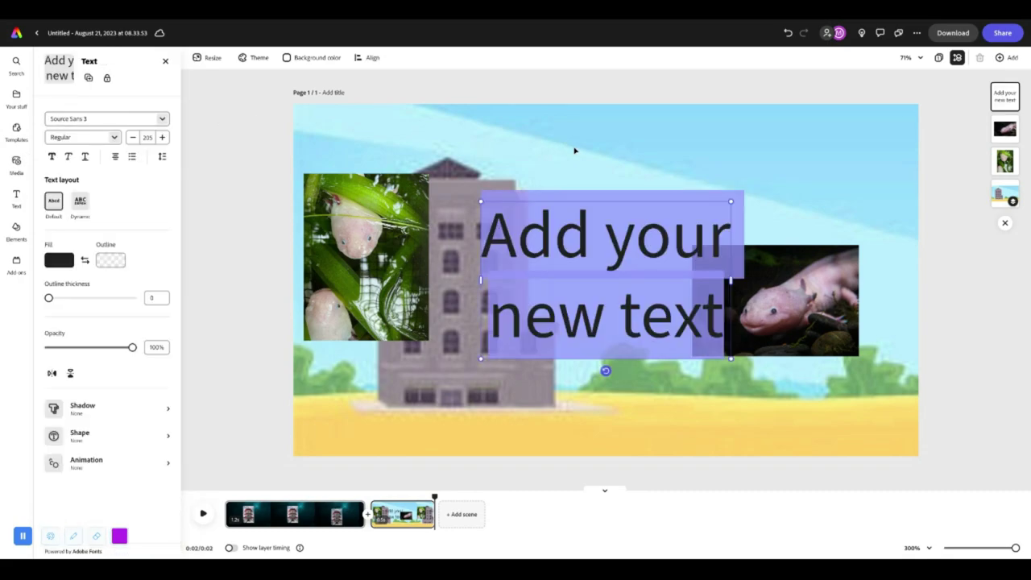
pyautogui.write('T')
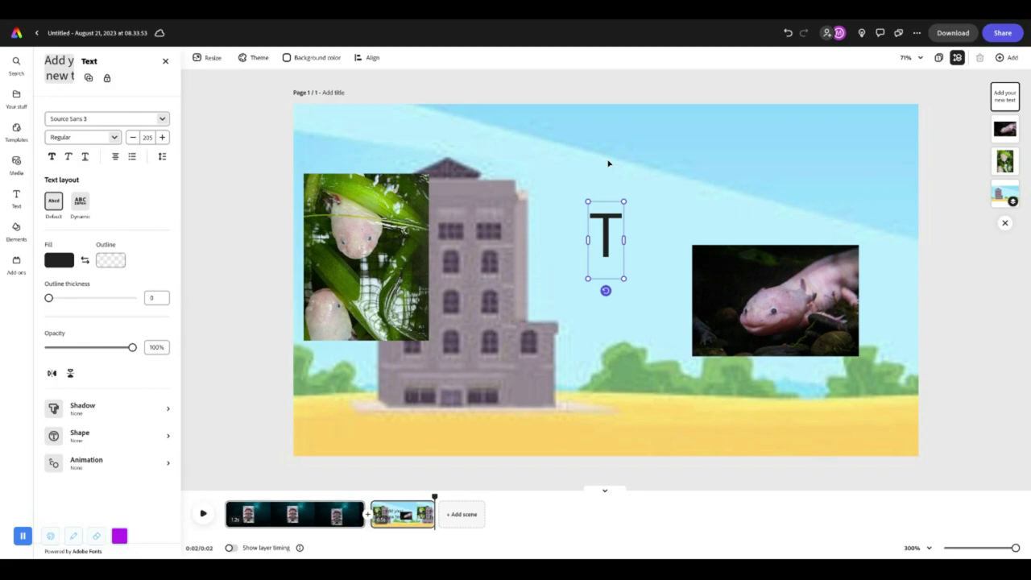
pyautogui.press('BackSpace')
pyautogui.write('I love')
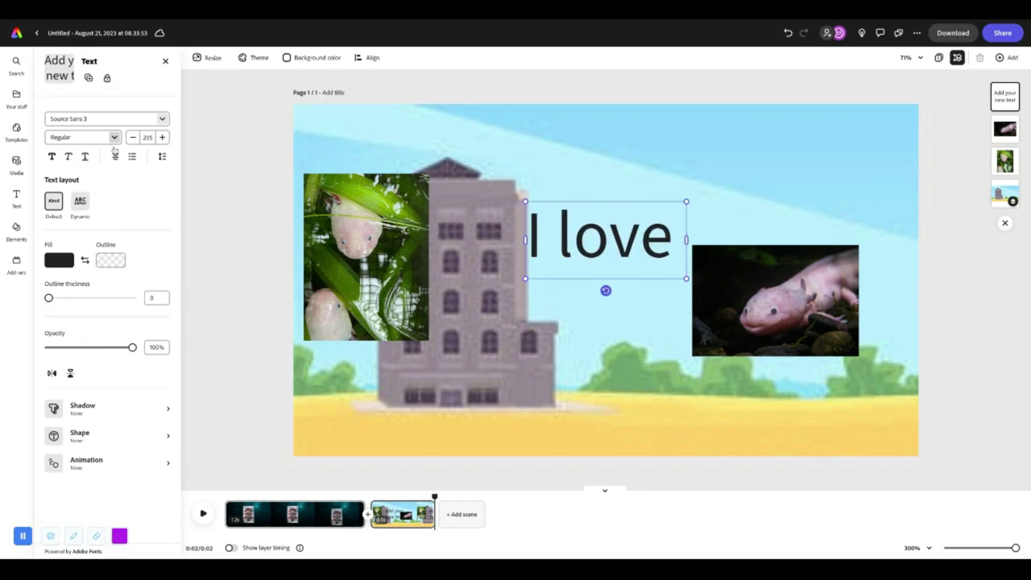
pyautogui.click(147, 137)
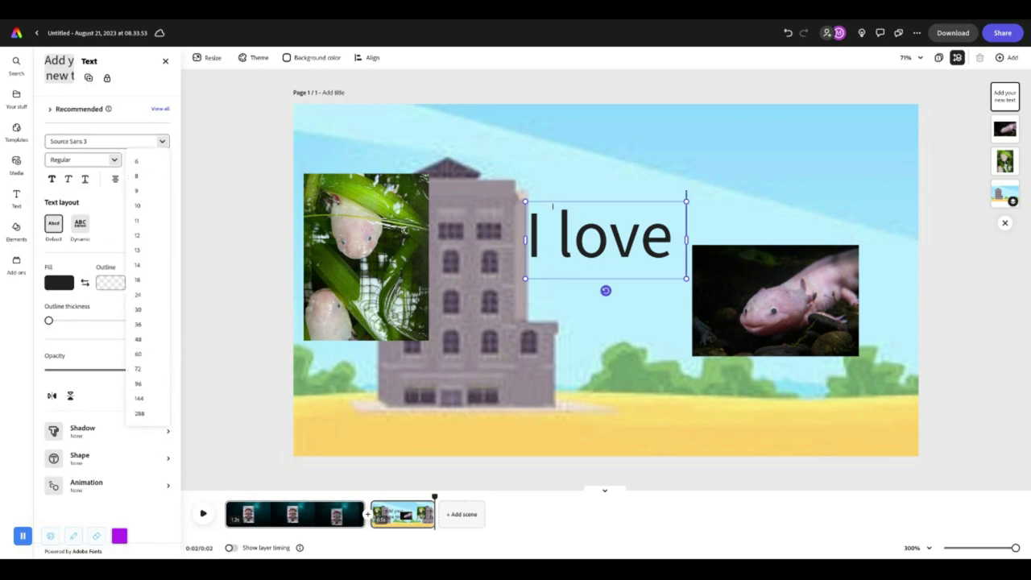
pyautogui.tripleClick(596, 251)
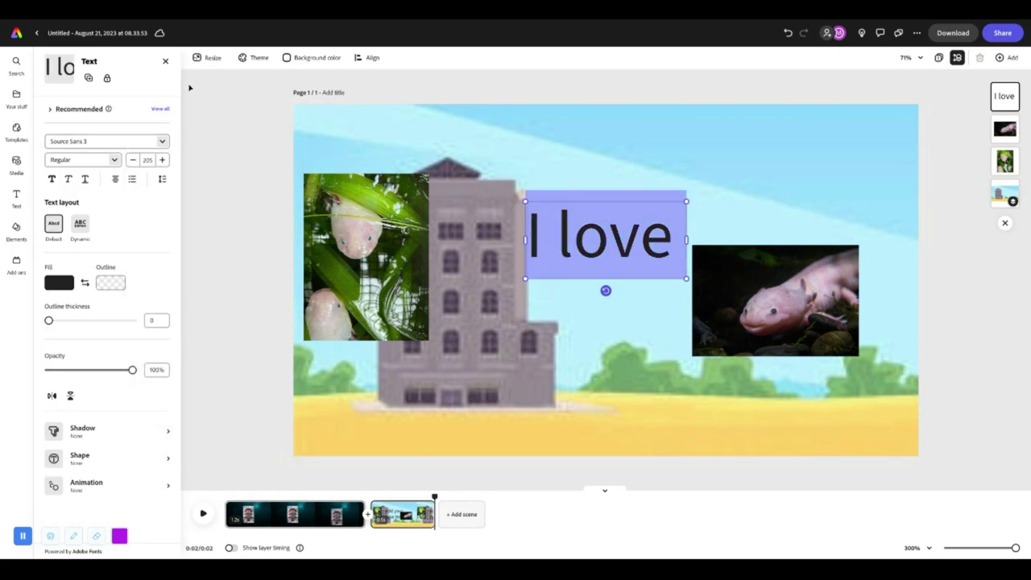
pyautogui.click(148, 160)
pyautogui.press('Delete')
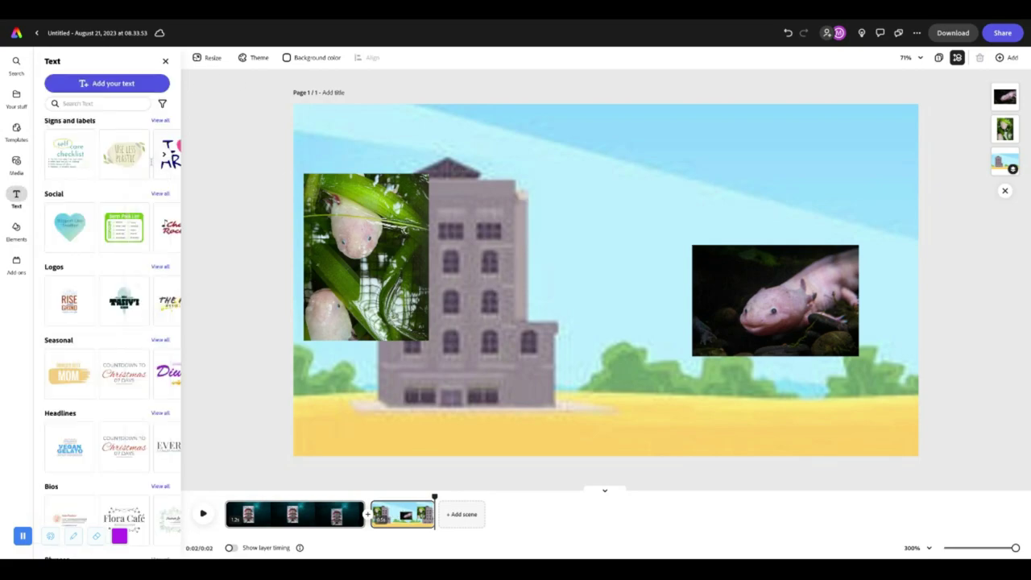
# - Add a text box with font size 39 to the second scene and place it between the axolotl photos, above their middle
pyautogui.click(108, 83)
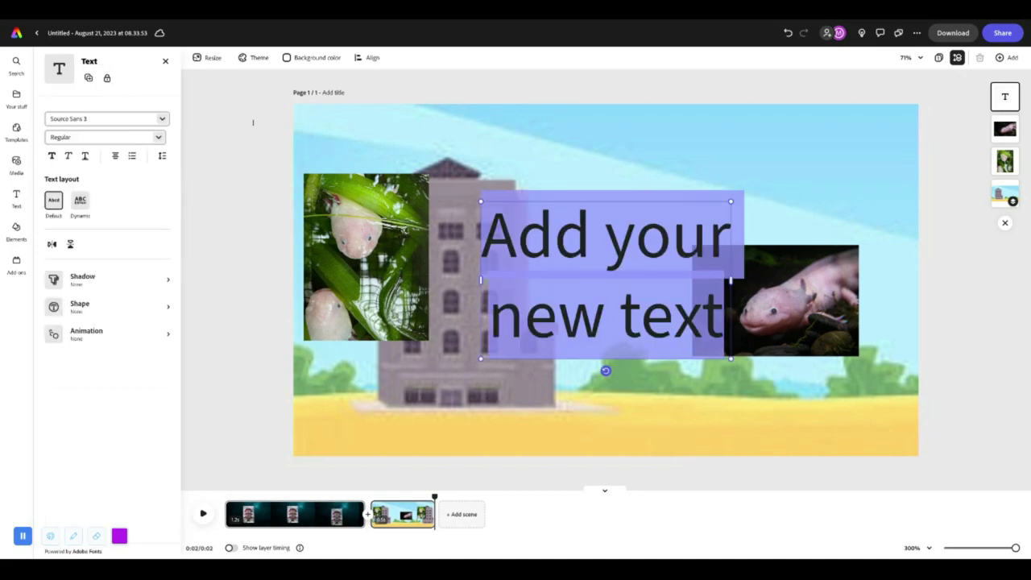
pyautogui.click(148, 137)
pyautogui.click(146, 138)
pyautogui.click(146, 160)
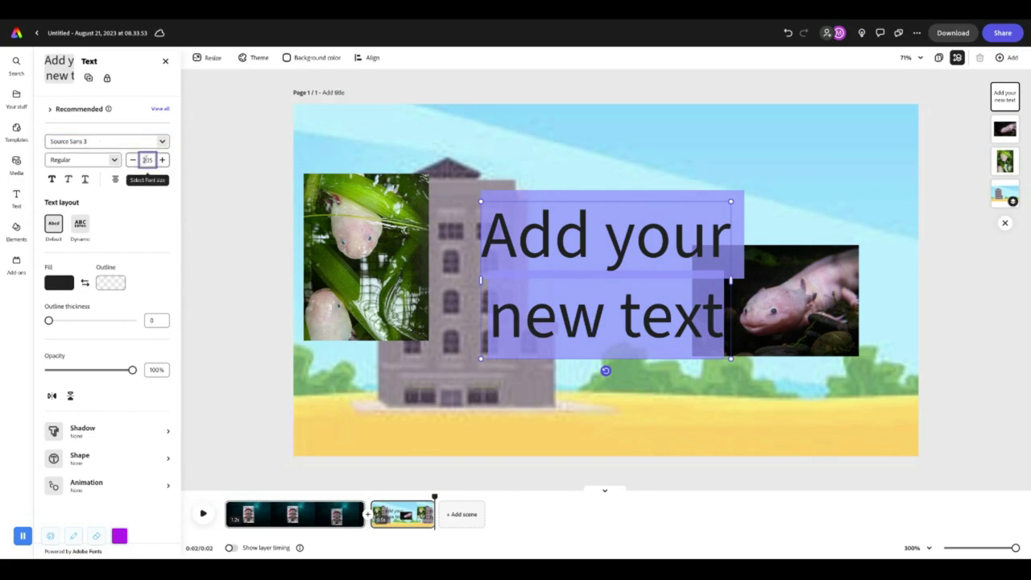
pyautogui.write('18')
pyautogui.press('Return')
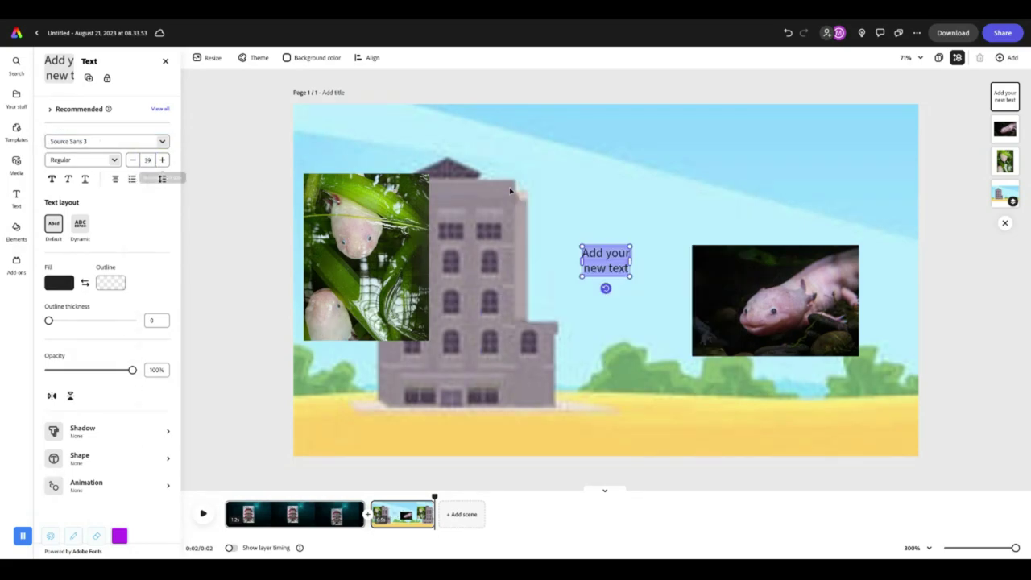
pyautogui.moveTo(601, 249)
pyautogui.mouseDown()
pyautogui.moveTo(521, 146)
pyautogui.moveTo(570, 151)
pyautogui.moveTo(570, 184)
pyautogui.mouseUp()
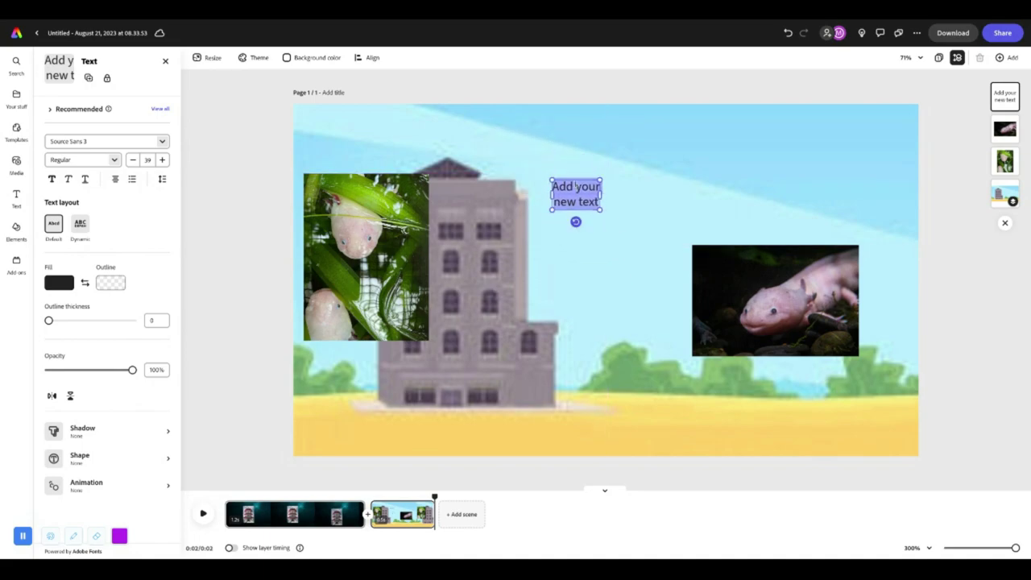
# - Replace the placeholder in the second scene's text box with the caption "I love axolotls!"
pyautogui.press('BackSpace')
pyautogui.write('I love a')
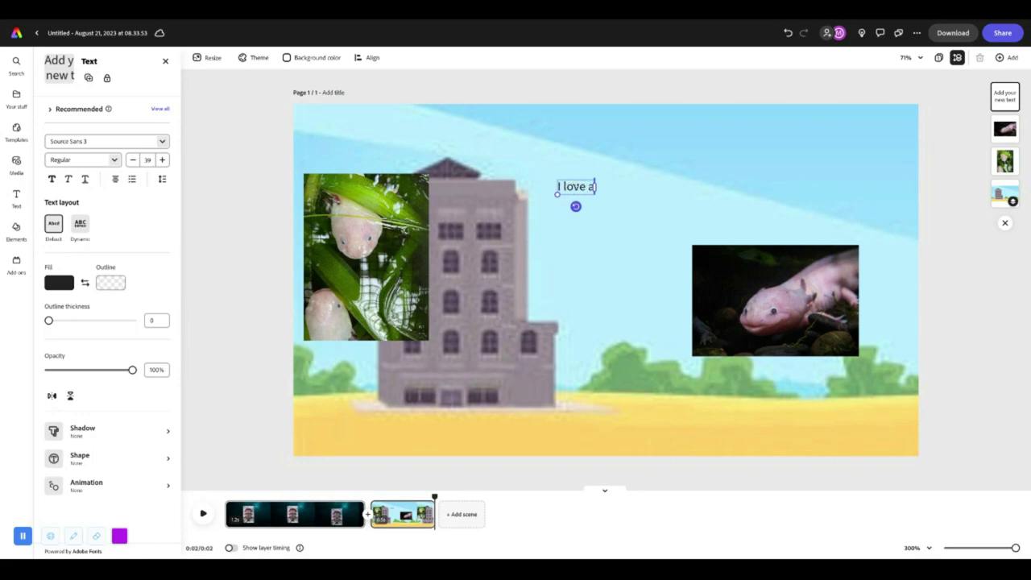
pyautogui.write('xolotls!')
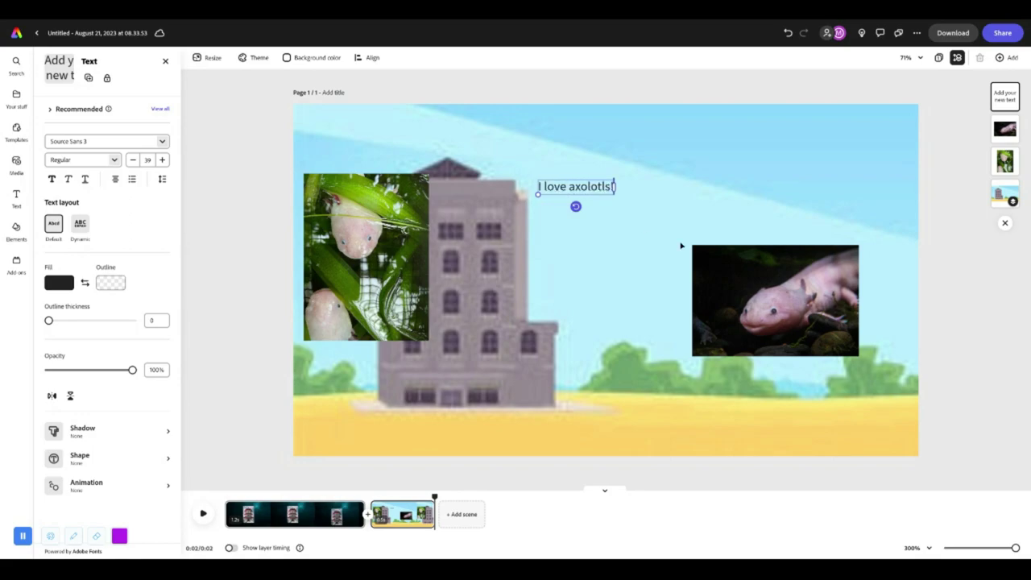
pyautogui.click(497, 477)
pyautogui.click(481, 486)
# - Add a third blank scene and shorten it to about 1 s in the timeline
pyautogui.click(462, 514)
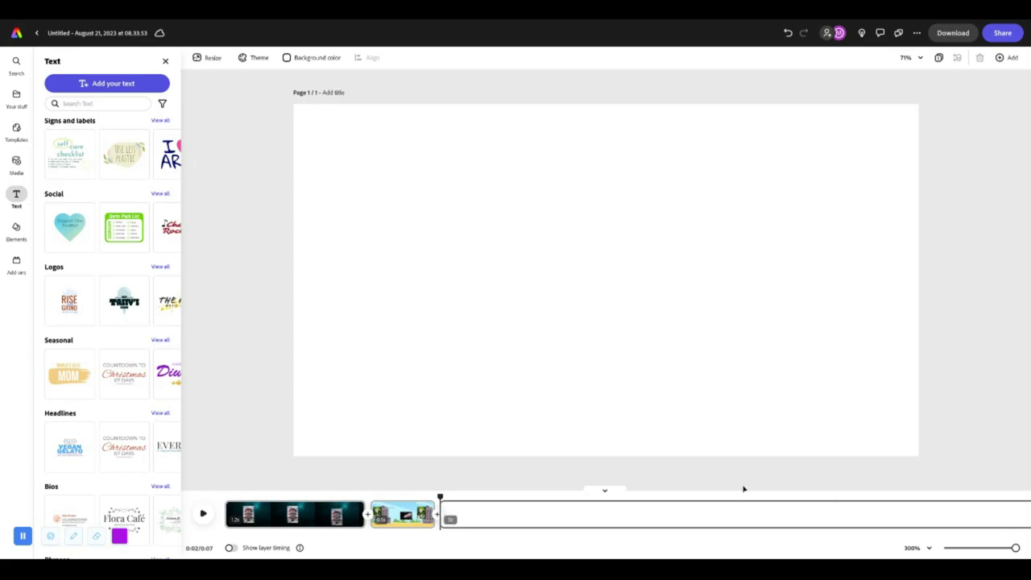
pyautogui.moveTo(457, 503); pyautogui.dragTo(663, 504)
pyautogui.moveTo(821, 509); pyautogui.dragTo(642, 506)
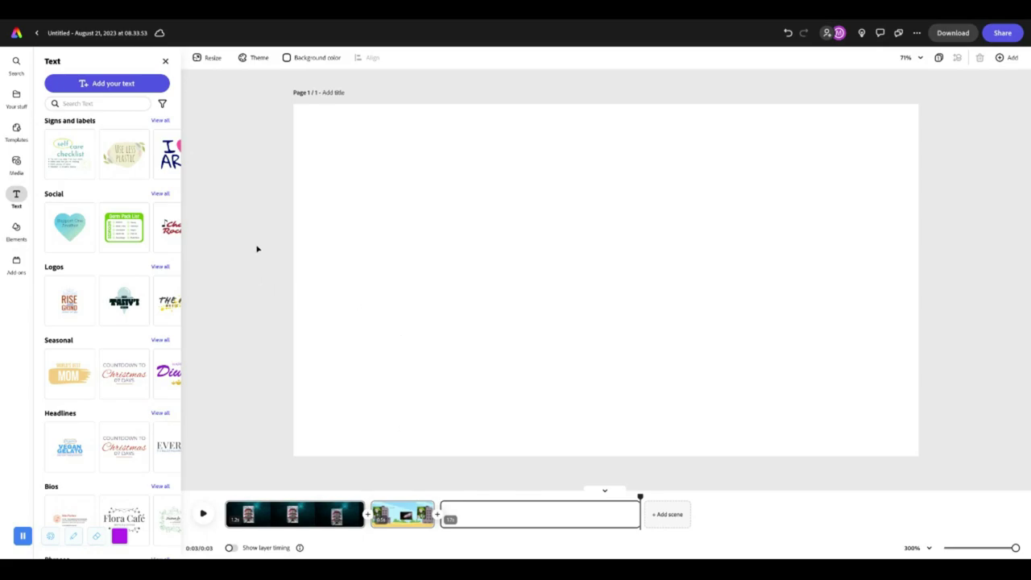
pyautogui.moveTo(640, 514); pyautogui.dragTo(554, 514)
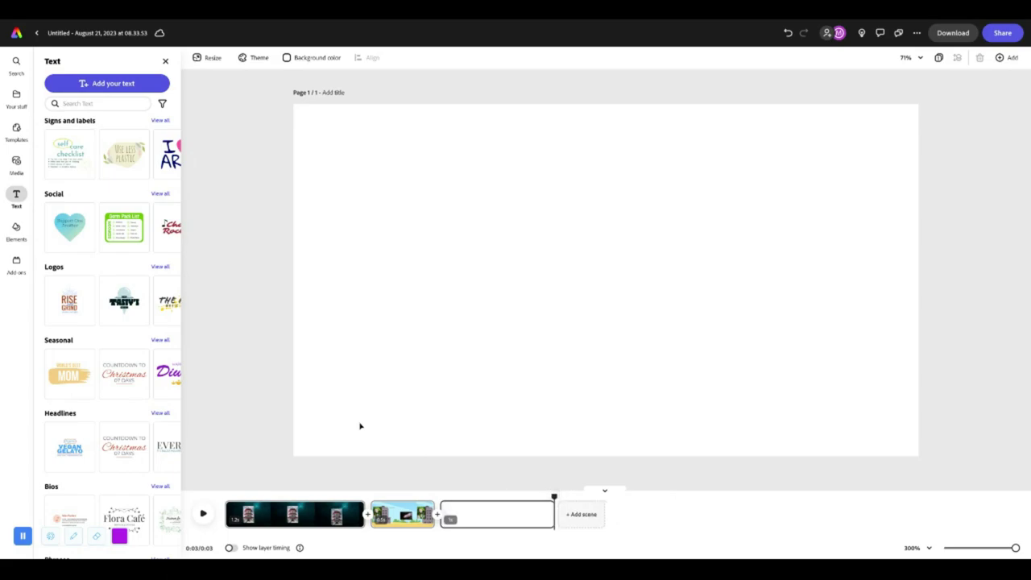